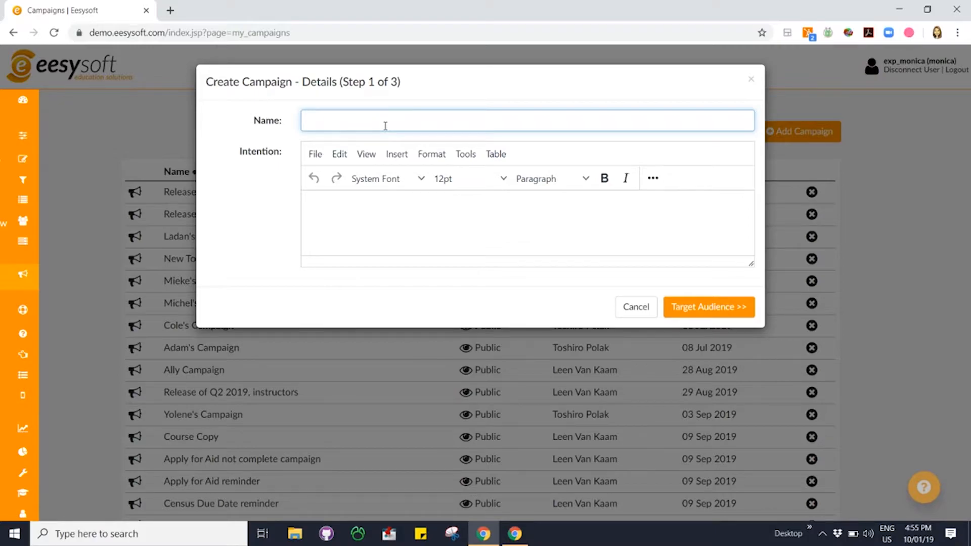
Name the new campaign "Rubrics promotion for Instructions"
{"action": "type", "text": "Rubrics promotion "}
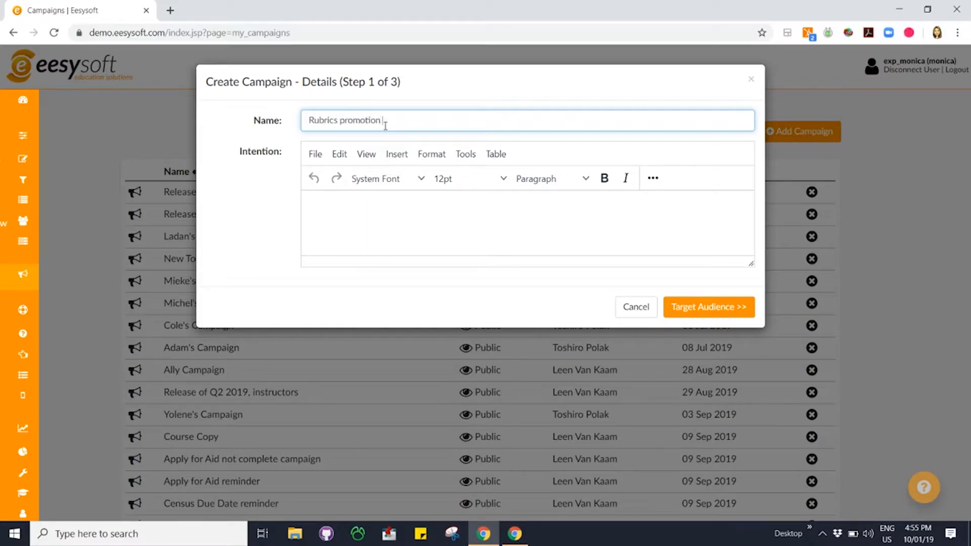
{"action": "type", "text": "for Instructions"}
Copy the campaign name into the Intention text and proceed to the target audience settings
{"action": "left_click_drag", "start_coordinate": [490, 121], "coordinate": [304, 126]}
{"action": "key", "text": "ctrl+c"}
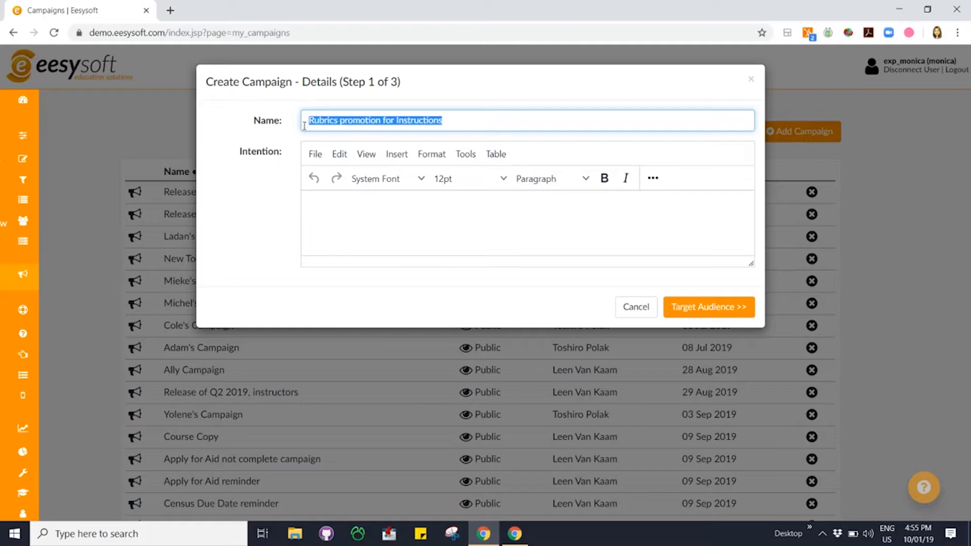
{"action": "left_click", "coordinate": [361, 213]}
{"action": "key", "text": "ctrl+v"}
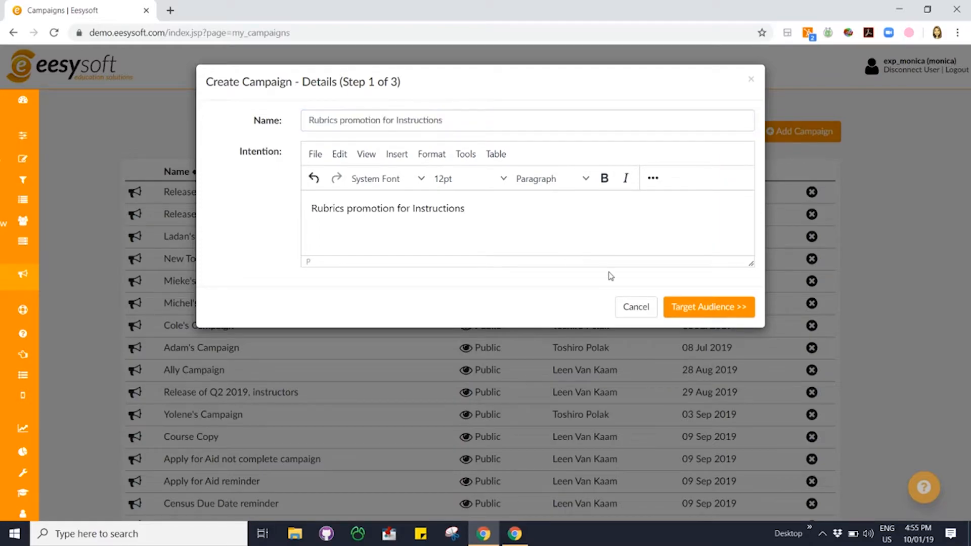
{"action": "left_click", "coordinate": [700, 310]}
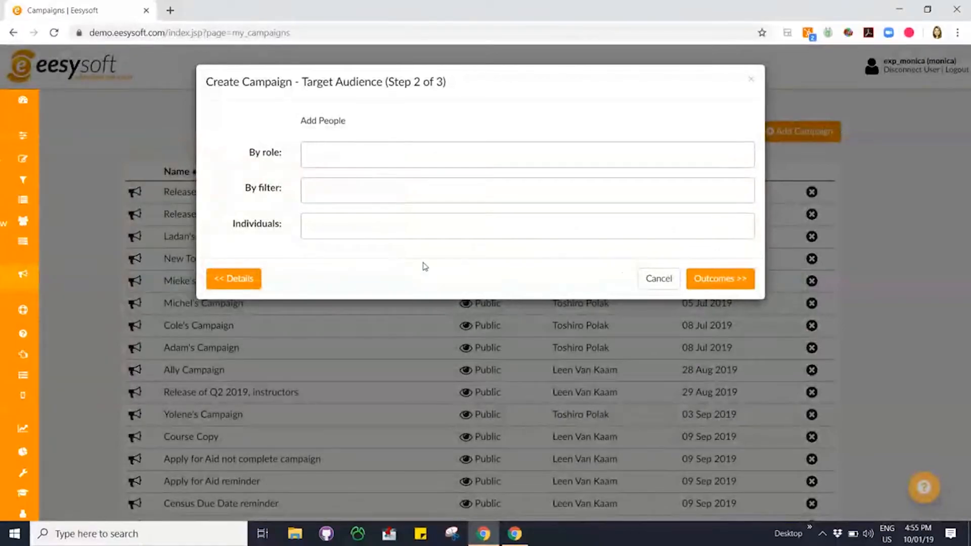
Target the campaign at the Instructors role and proceed to the outcomes settings
{"action": "left_click", "coordinate": [335, 153]}
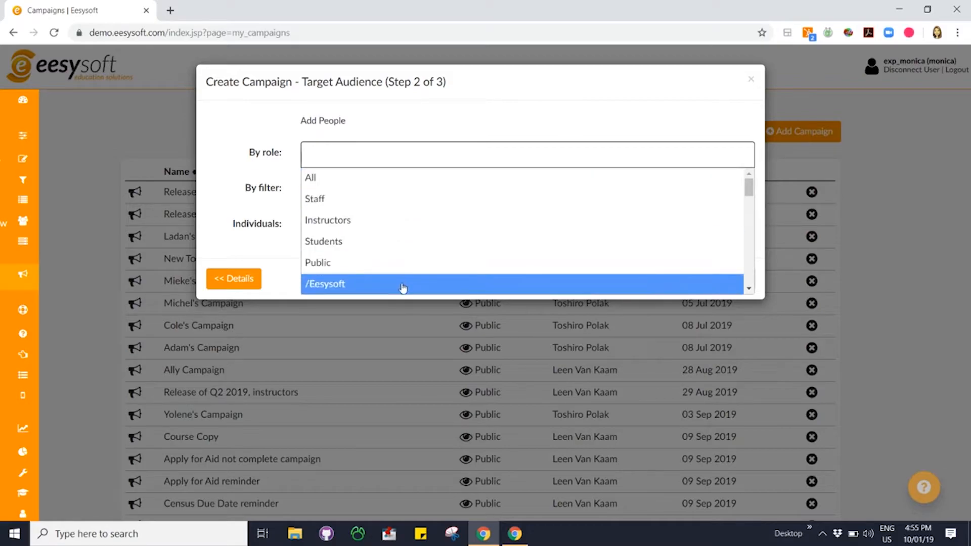
{"action": "left_click", "coordinate": [374, 227]}
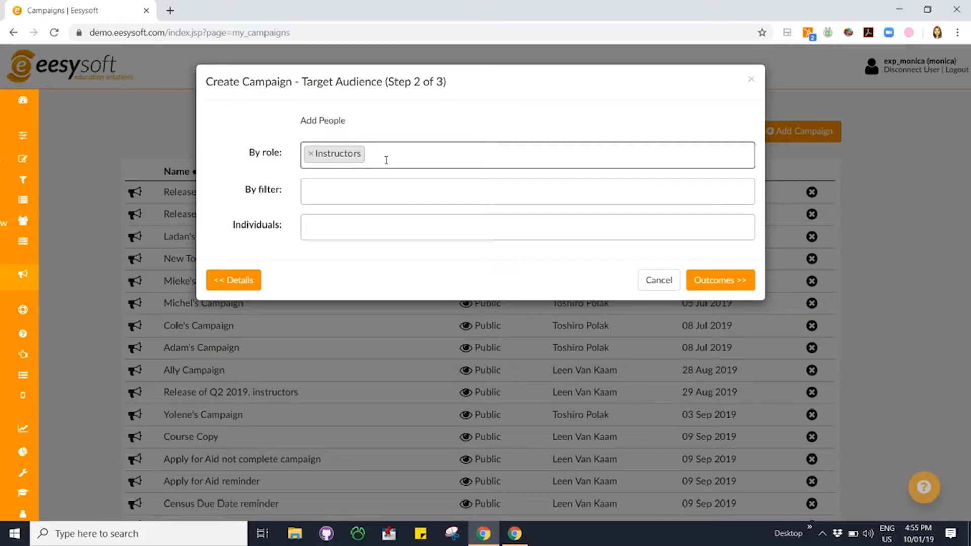
{"action": "left_click", "coordinate": [337, 230]}
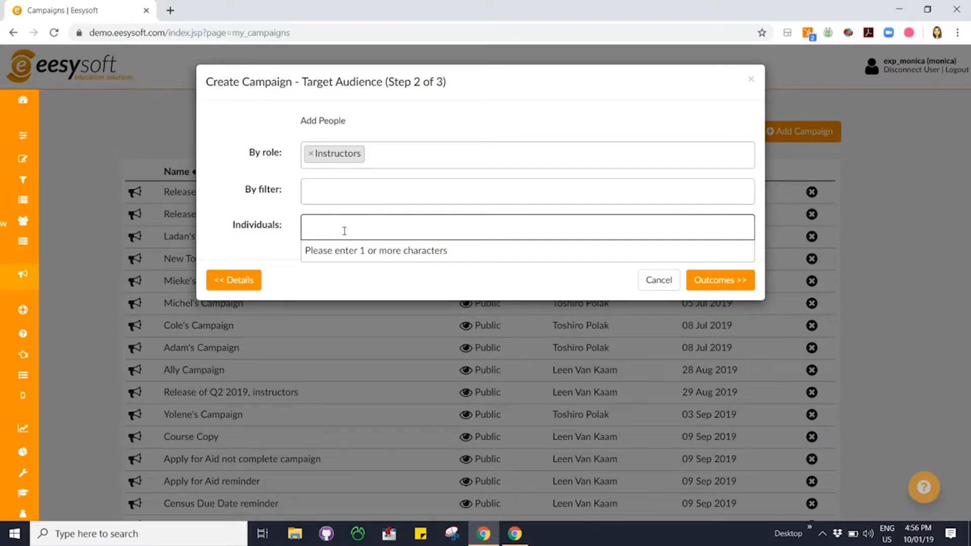
{"action": "left_click", "coordinate": [257, 178]}
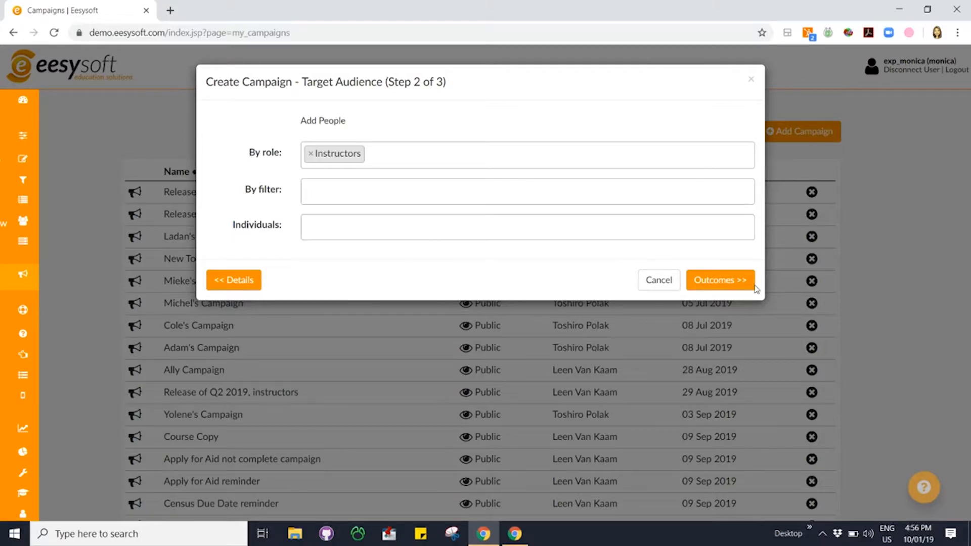
{"action": "left_click", "coordinate": [721, 281]}
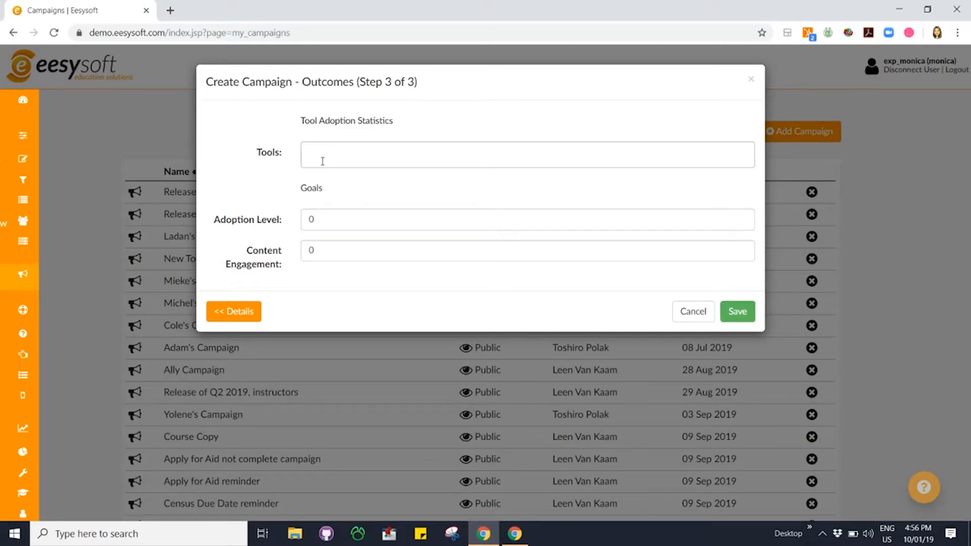
Add the tool "Instructor Detailed / Assessments / Rubrics" to the campaign's tool adoption statistics
{"action": "left_click", "coordinate": [324, 158]}
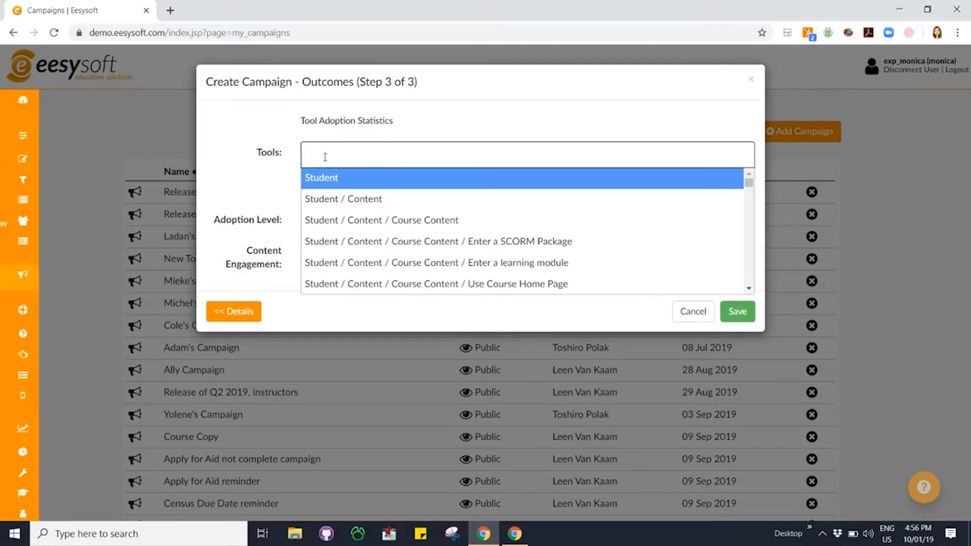
{"action": "type", "text": "rubrics"}
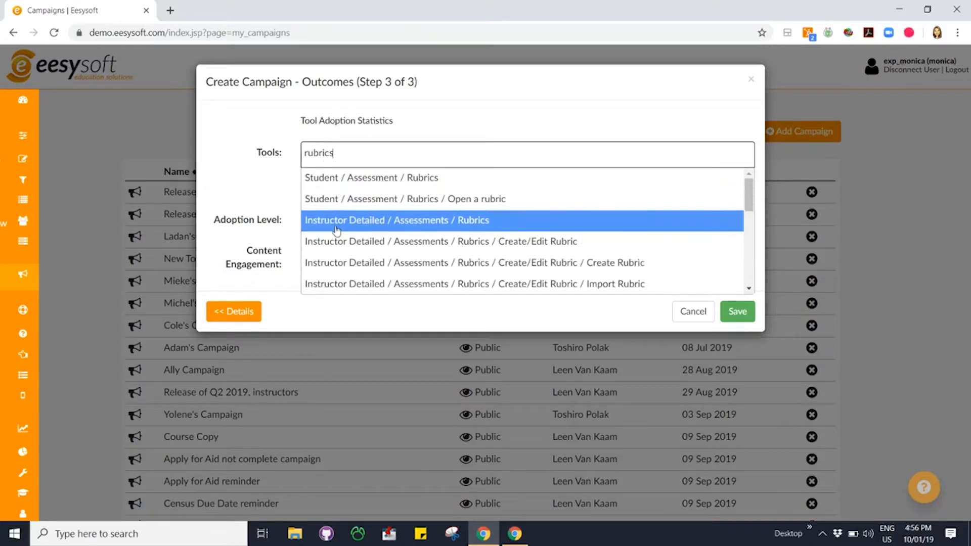
{"action": "left_click", "coordinate": [483, 221]}
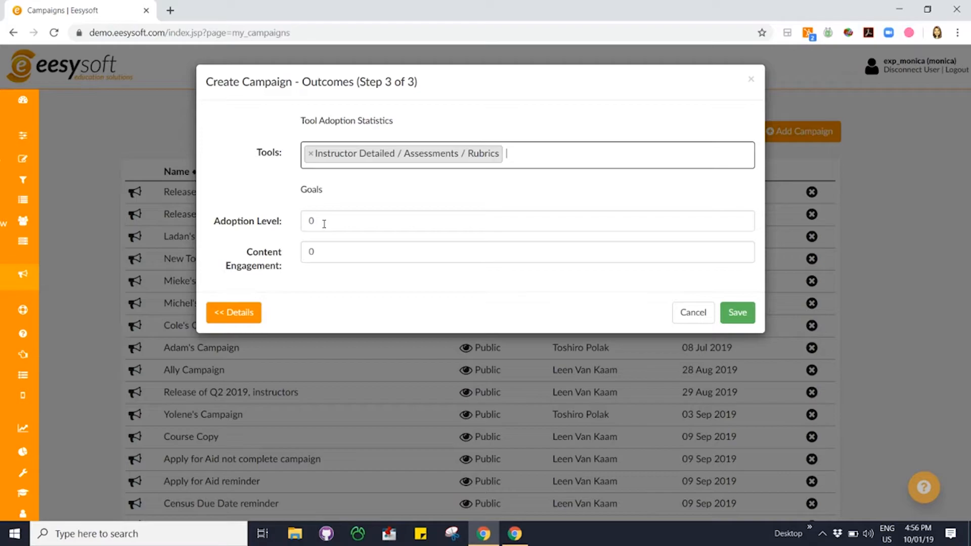
Set the adoption level goal to 30 and the content engagement goal to 75, and save the campaign
{"action": "left_click_drag", "start_coordinate": [324, 223], "coordinate": [306, 222]}
{"action": "type", "text": "30"}
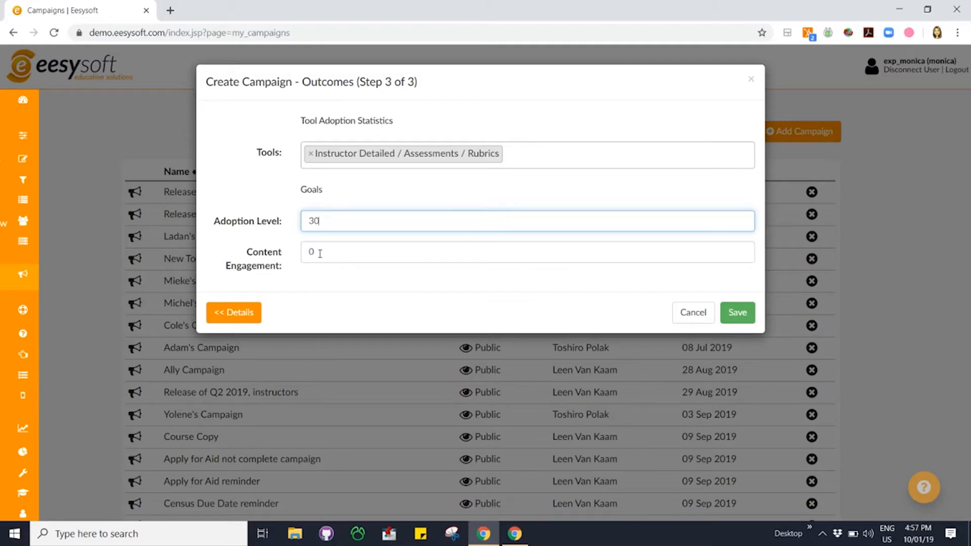
{"action": "left_click_drag", "start_coordinate": [319, 253], "coordinate": [306, 258]}
{"action": "type", "text": "75"}
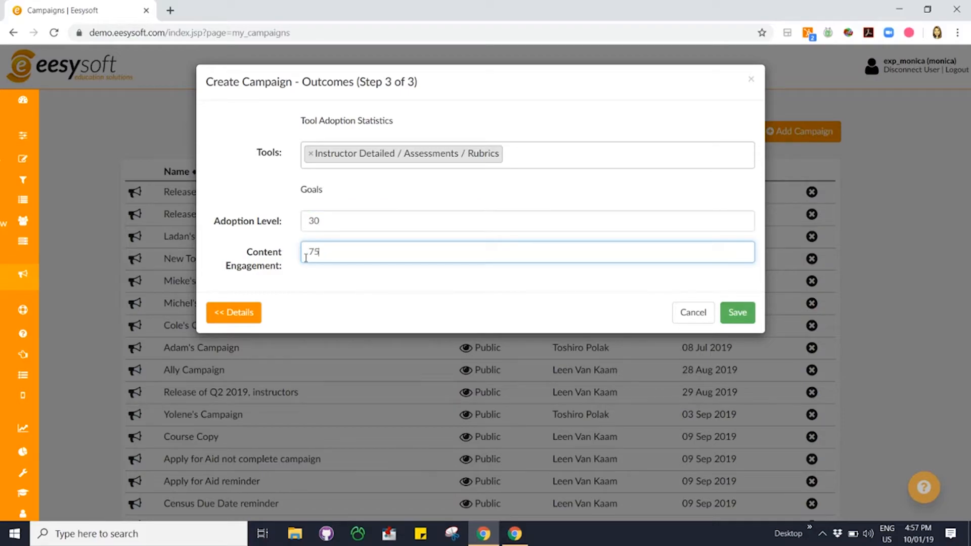
{"action": "left_click", "coordinate": [735, 314]}
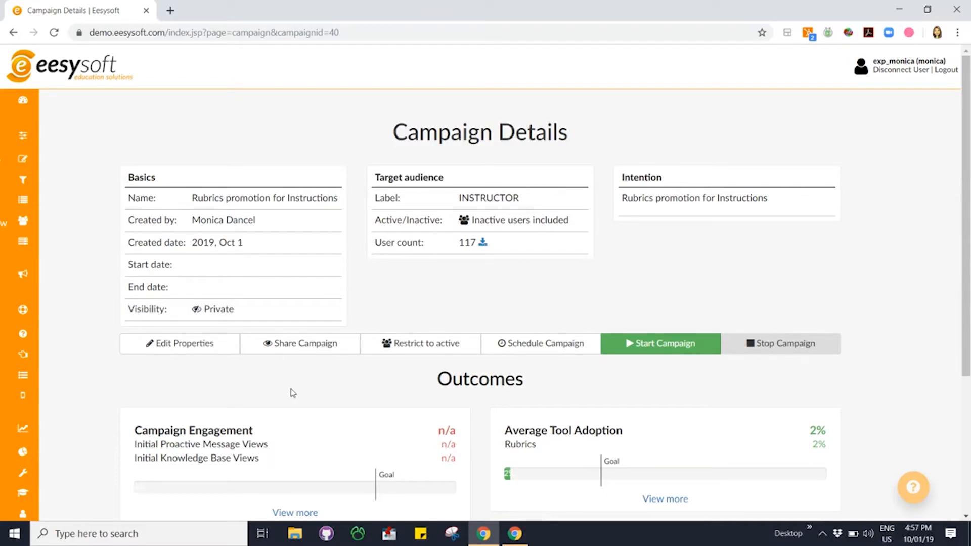
Share the campaign publicly and review its engagement and tool adoption outcomes
{"action": "left_click", "coordinate": [295, 354]}
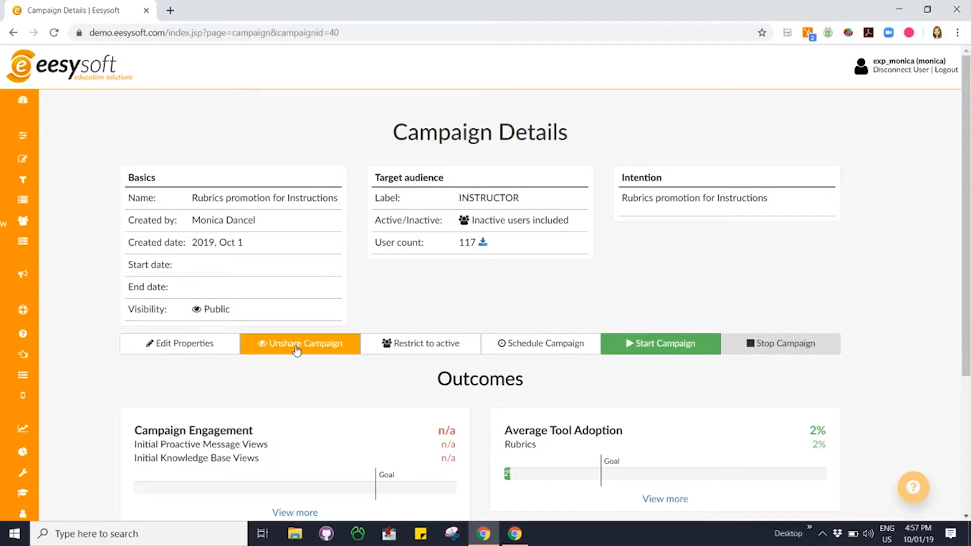
{"action": "scroll", "coordinate": [288, 390], "scroll_direction": "down", "scroll_amount": 1}
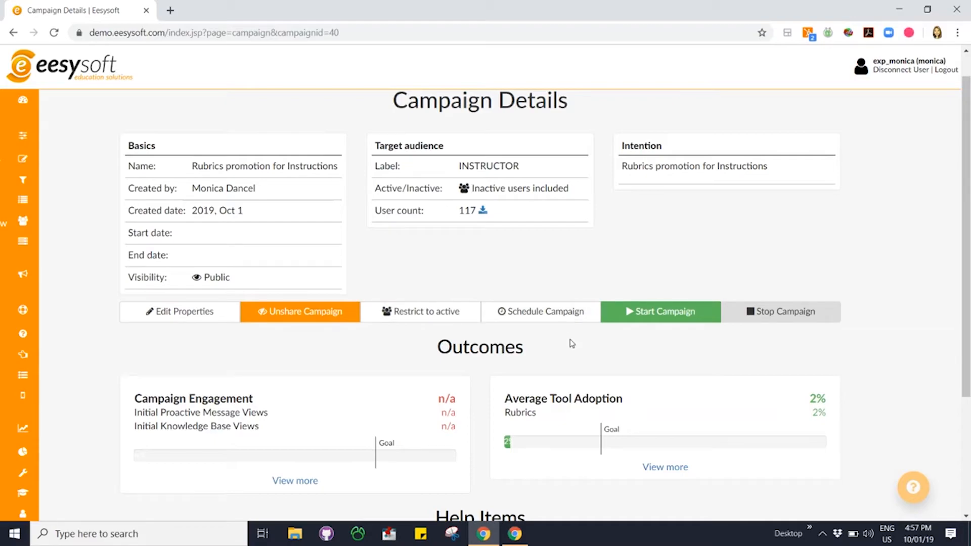
{"action": "scroll", "coordinate": [710, 342], "scroll_direction": "down", "scroll_amount": 1}
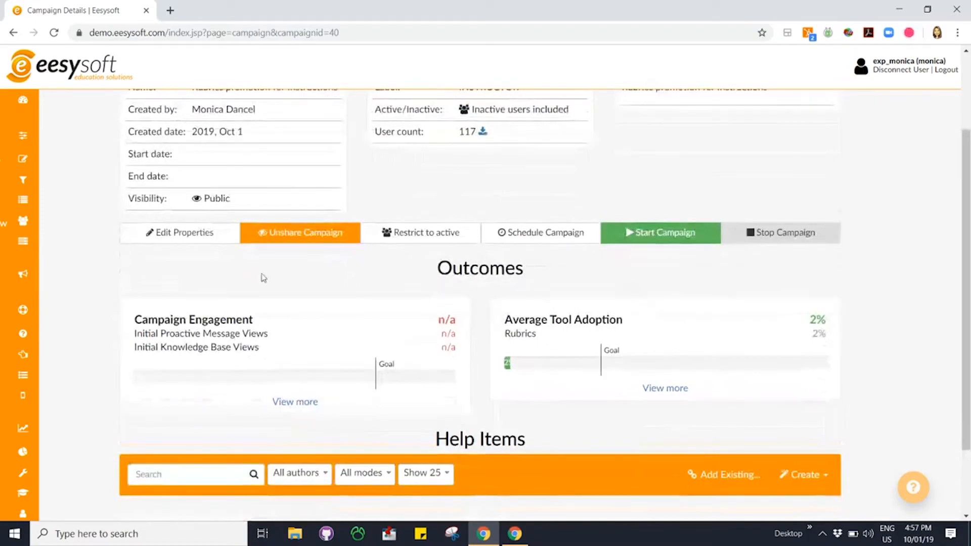
{"action": "scroll", "coordinate": [905, 390], "scroll_direction": "down", "scroll_amount": 1}
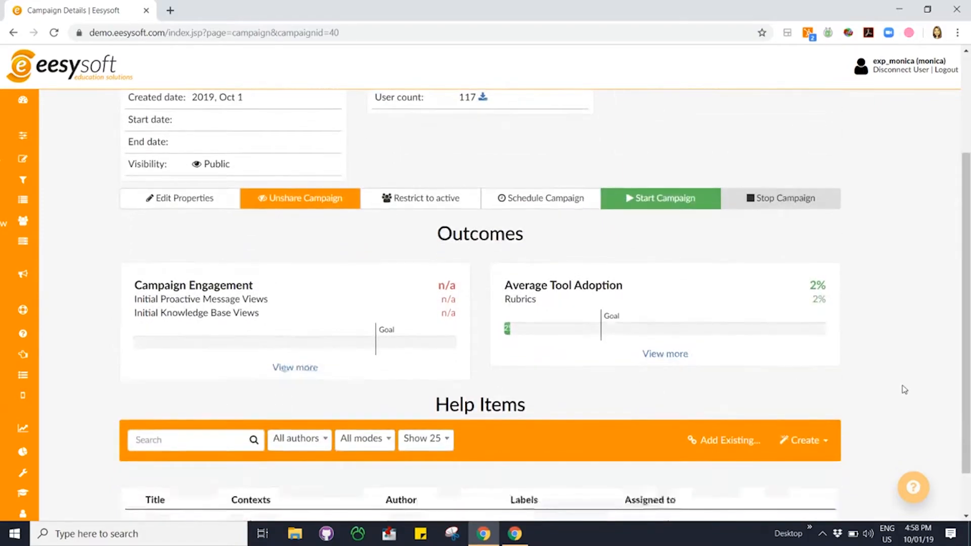
{"action": "mouse_move", "coordinate": [281, 298]}
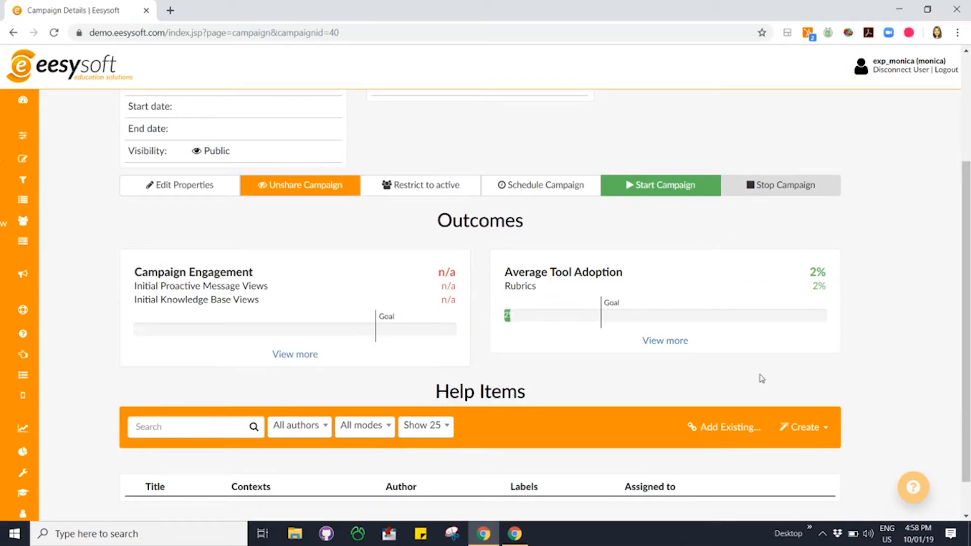
{"action": "scroll", "coordinate": [758, 379], "scroll_direction": "up", "scroll_amount": 1}
{"action": "scroll", "coordinate": [858, 373], "scroll_direction": "down", "scroll_amount": 1}
Examine the detailed Rubrics tool adoption trend and event overview, and return to the campaign details
{"action": "left_click", "coordinate": [659, 343]}
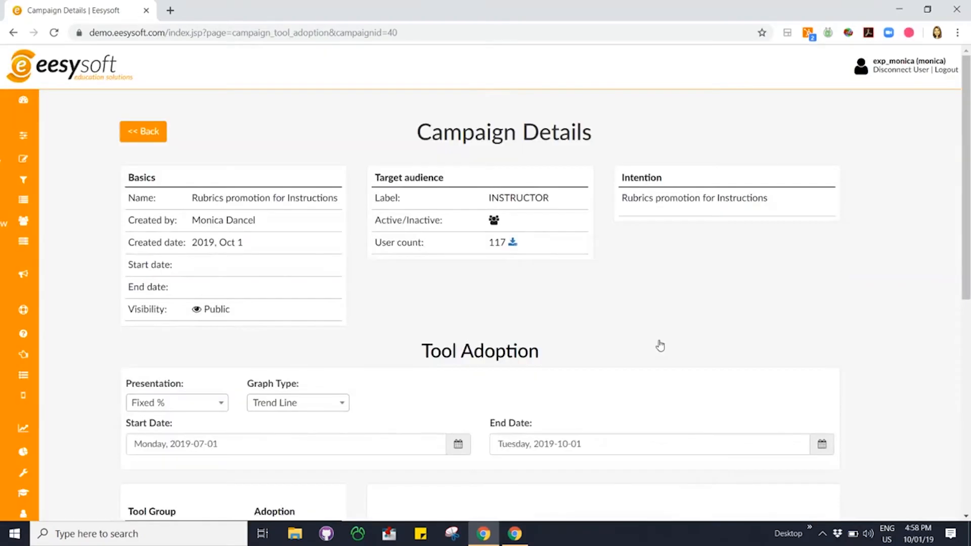
{"action": "scroll", "coordinate": [810, 296], "scroll_direction": "down", "scroll_amount": 3}
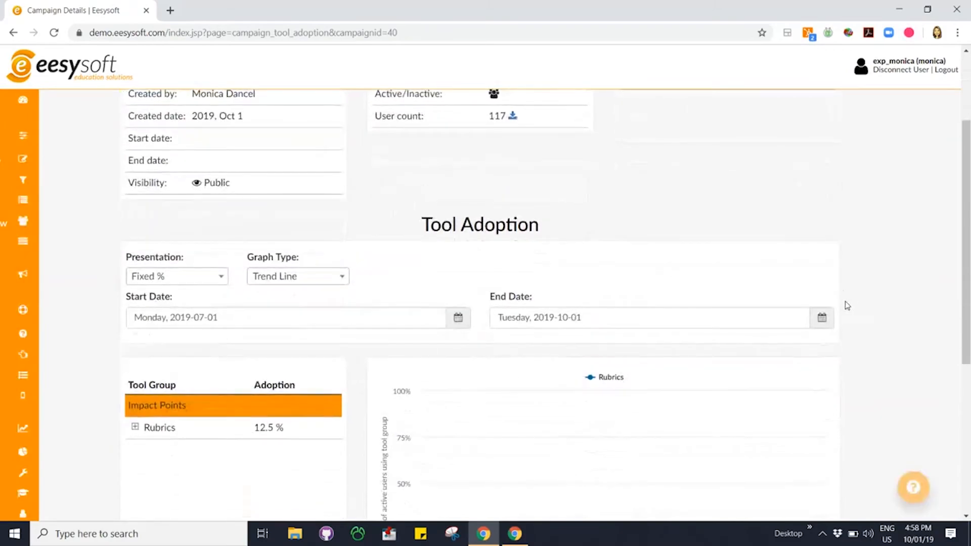
{"action": "scroll", "coordinate": [839, 318], "scroll_direction": "down", "scroll_amount": 1}
{"action": "scroll", "coordinate": [167, 394], "scroll_direction": "down", "scroll_amount": 2}
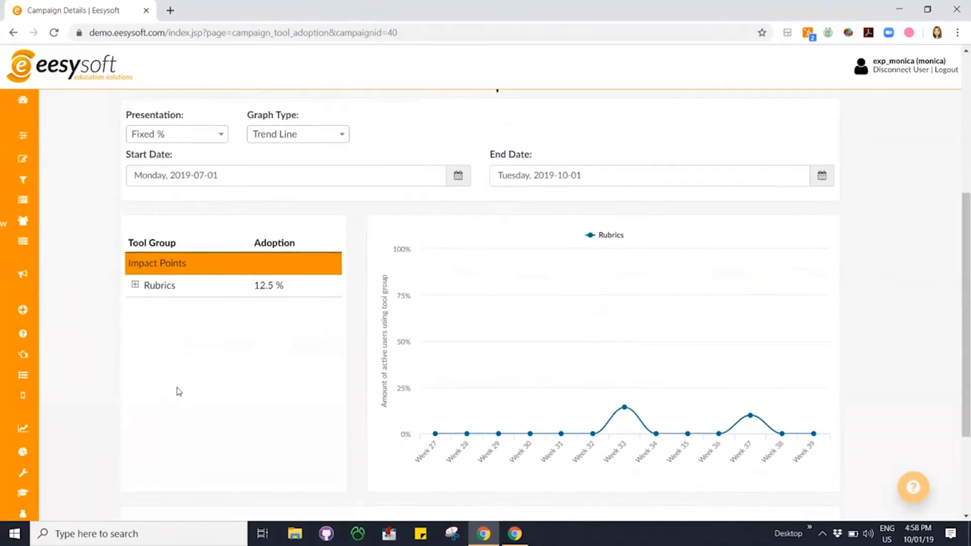
{"action": "scroll", "coordinate": [192, 380], "scroll_direction": "down", "scroll_amount": 2}
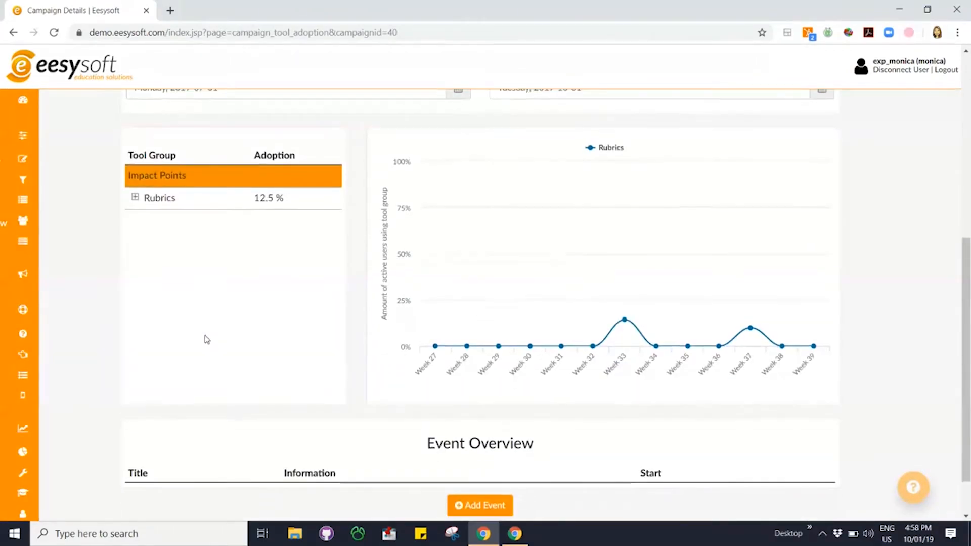
{"action": "scroll", "coordinate": [207, 339], "scroll_direction": "down", "scroll_amount": 1}
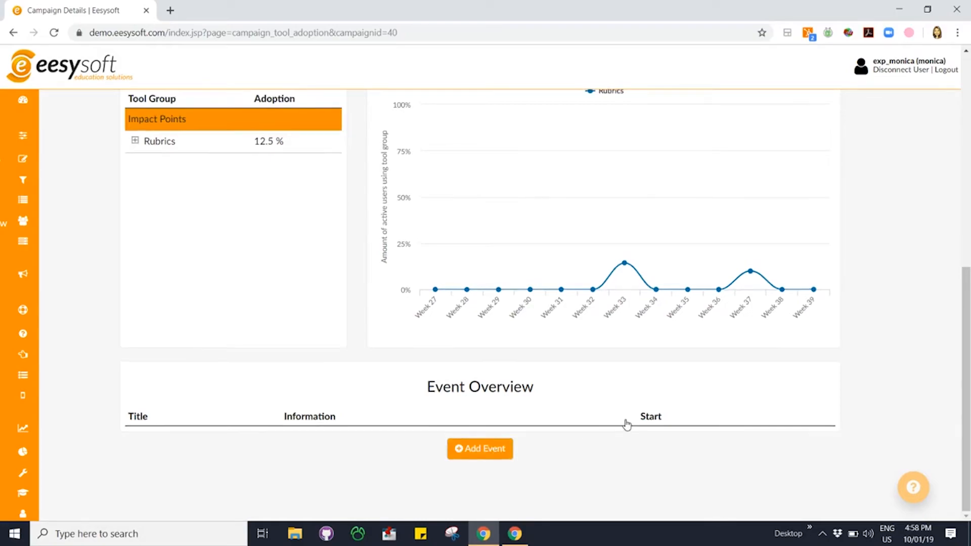
{"action": "scroll", "coordinate": [624, 421], "scroll_direction": "up", "scroll_amount": 2}
{"action": "scroll", "coordinate": [512, 454], "scroll_direction": "up", "scroll_amount": 3}
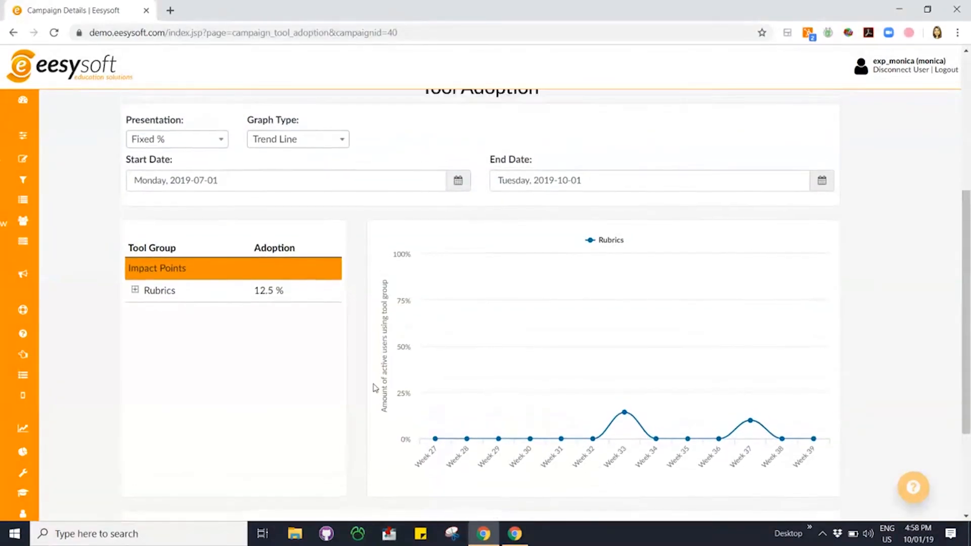
{"action": "scroll", "coordinate": [301, 200], "scroll_direction": "up", "scroll_amount": 3}
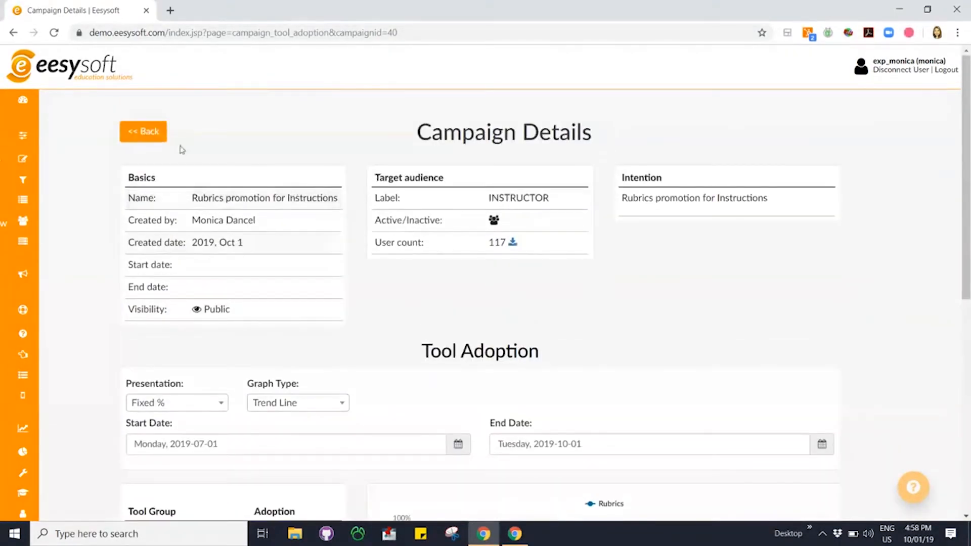
{"action": "left_click", "coordinate": [146, 132]}
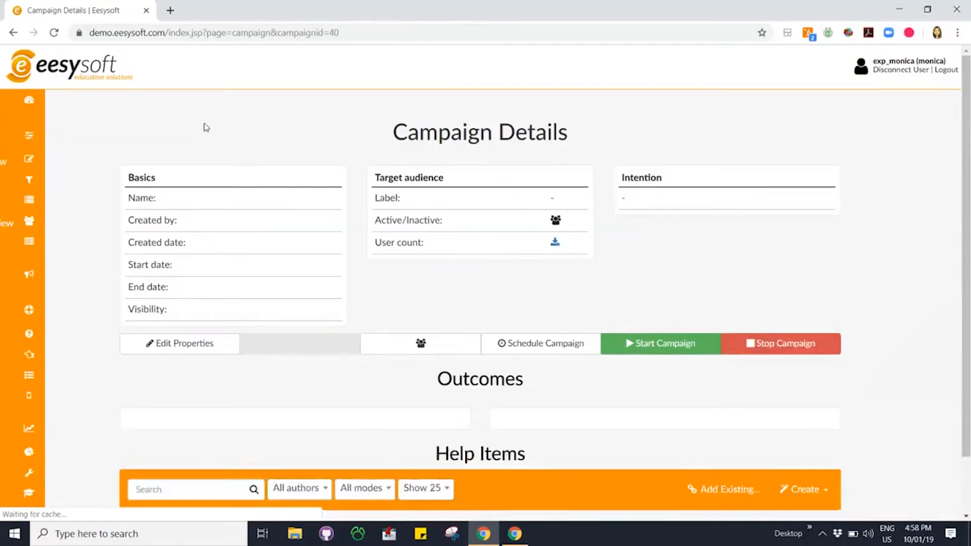
Find existing help items with "rubrics" and add "Rubrics Video" and "VIDEO: Tutorial Creating Rubrics" to the campaign
{"action": "scroll", "coordinate": [712, 343], "scroll_direction": "down", "scroll_amount": 4}
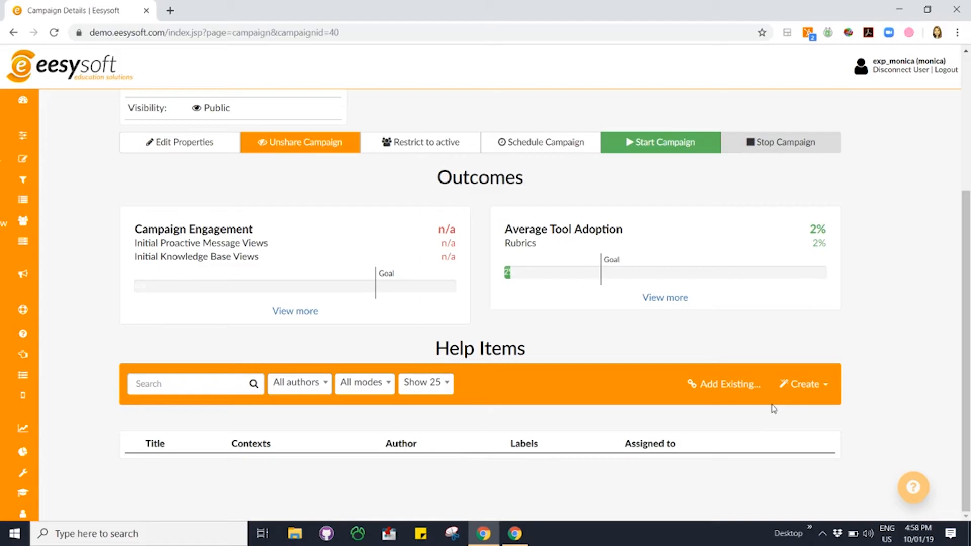
{"action": "left_click", "coordinate": [722, 389]}
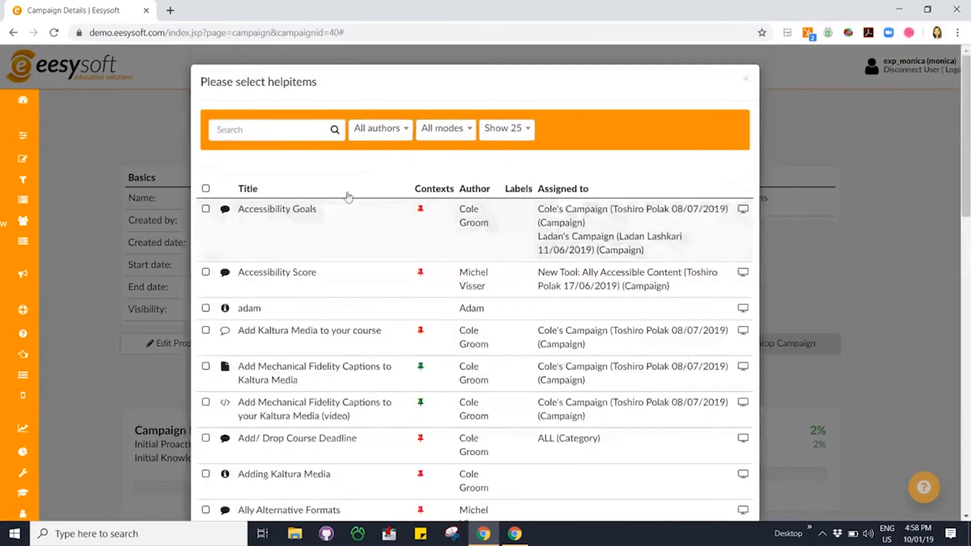
{"action": "left_click", "coordinate": [260, 129]}
{"action": "type", "text": "rubrics"}
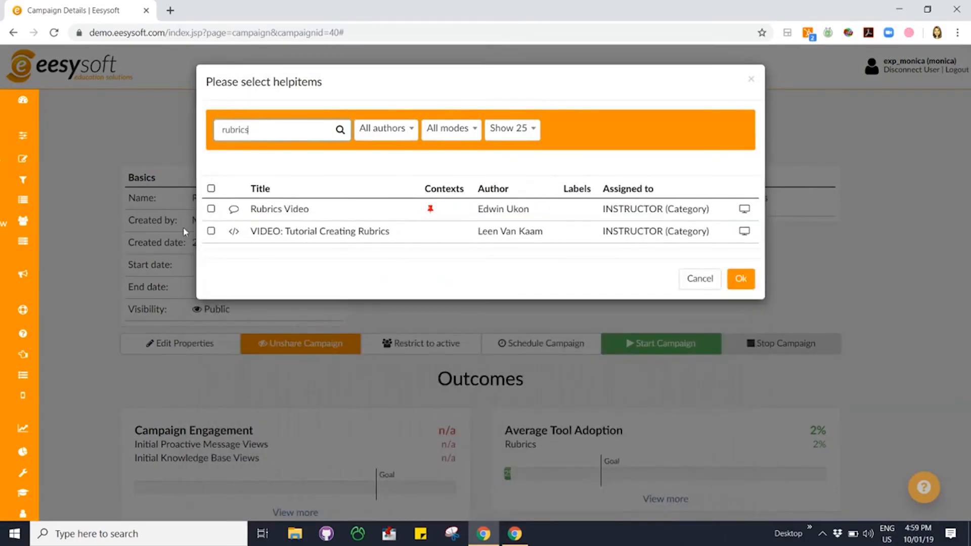
{"action": "left_click", "coordinate": [211, 210]}
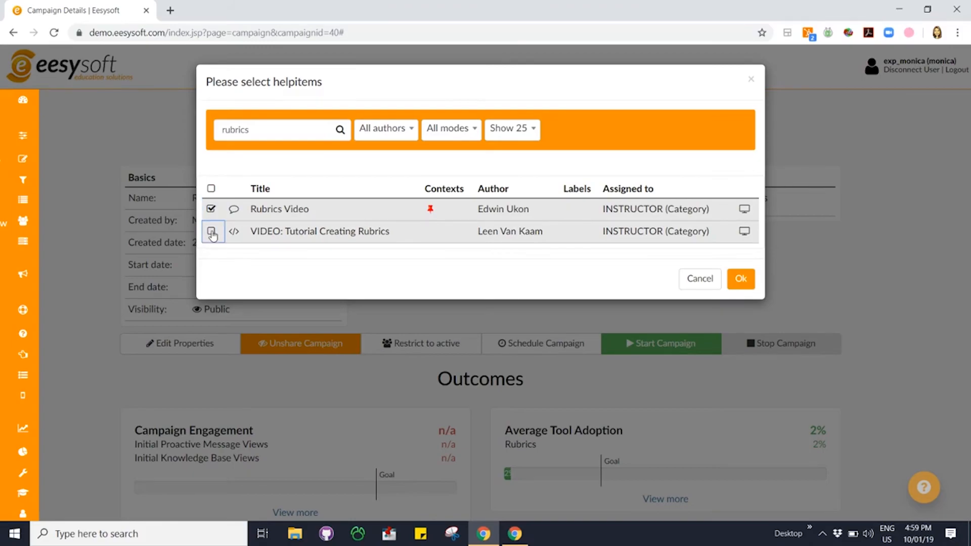
{"action": "left_click", "coordinate": [211, 232]}
{"action": "left_click", "coordinate": [741, 280]}
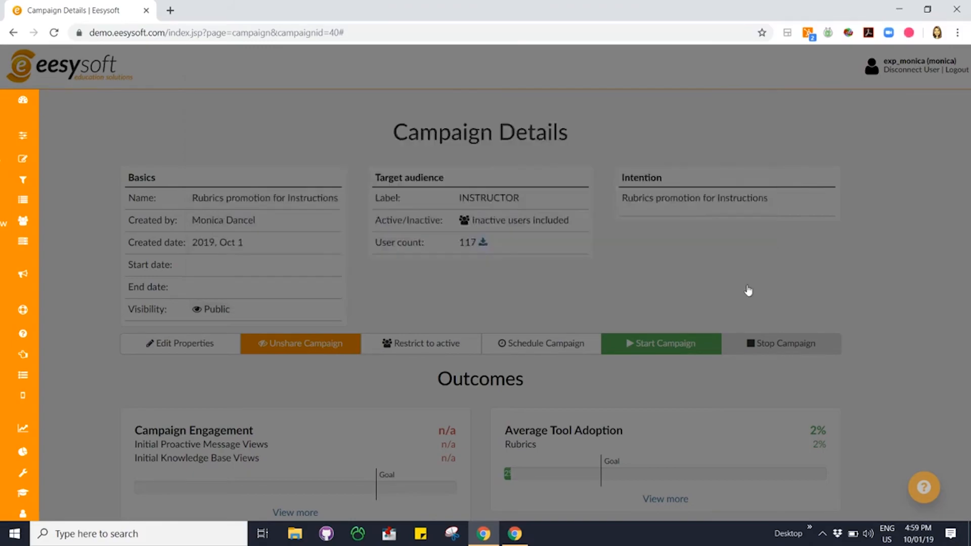
Review the campaign's engagement breakdown and its list of attached help items
{"action": "scroll", "coordinate": [853, 396], "scroll_direction": "down", "scroll_amount": 4}
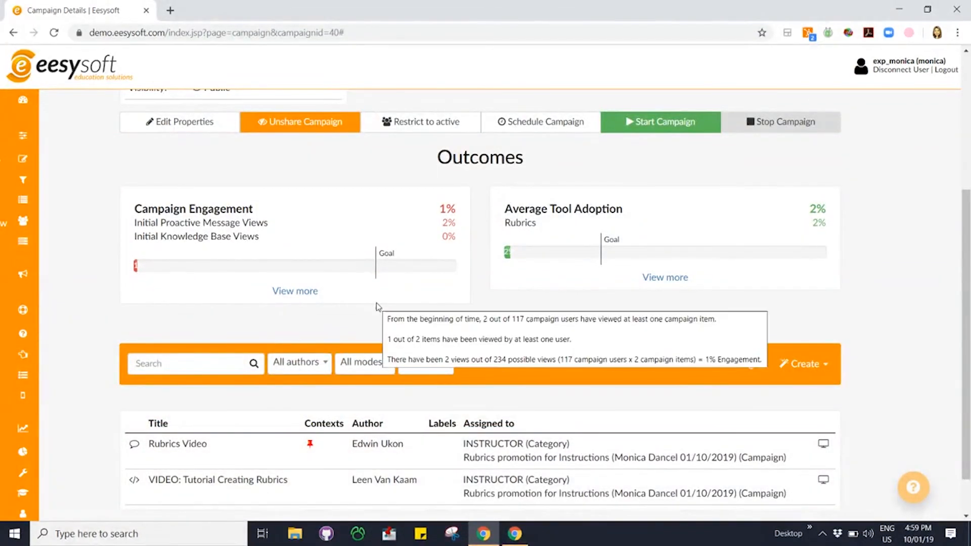
{"action": "mouse_move", "coordinate": [448, 220]}
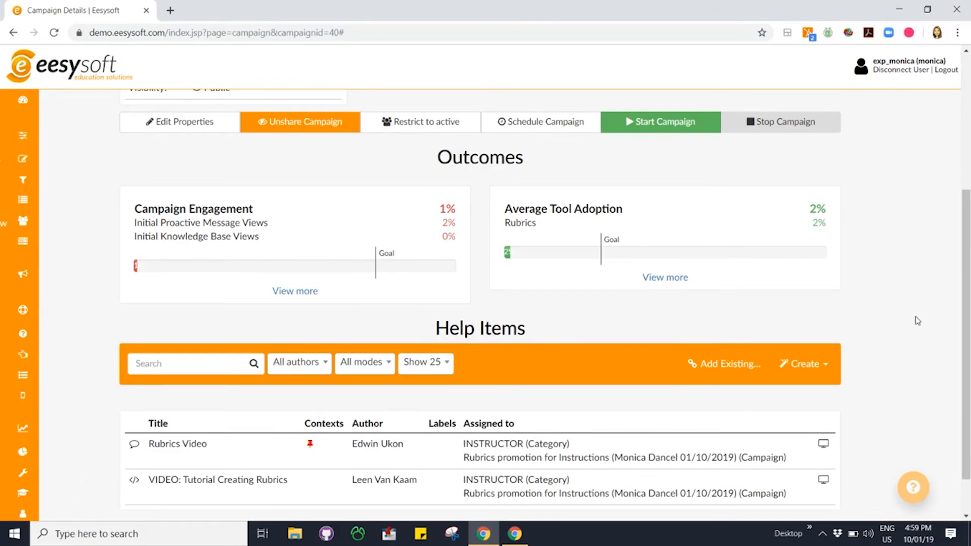
{"action": "scroll", "coordinate": [916, 321], "scroll_direction": "down", "scroll_amount": 1}
{"action": "scroll", "coordinate": [917, 322], "scroll_direction": "up", "scroll_amount": 5}
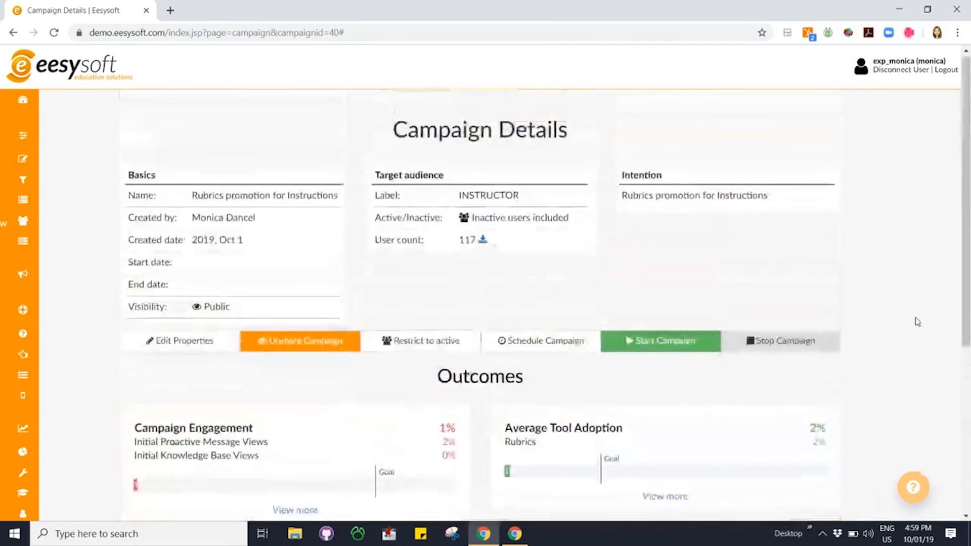